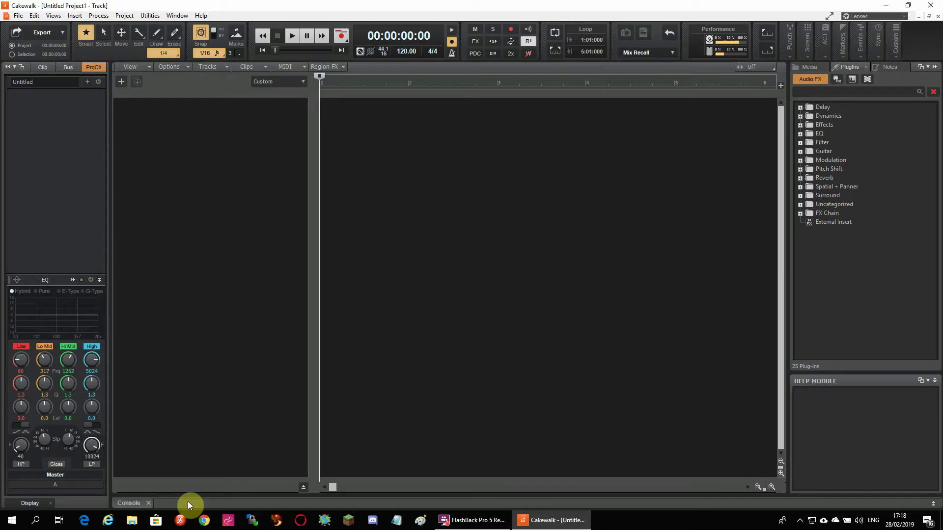
Insert an instrument track using MT-PowerDrumKit from the Uncategorized instruments list
right_click(226, 147)
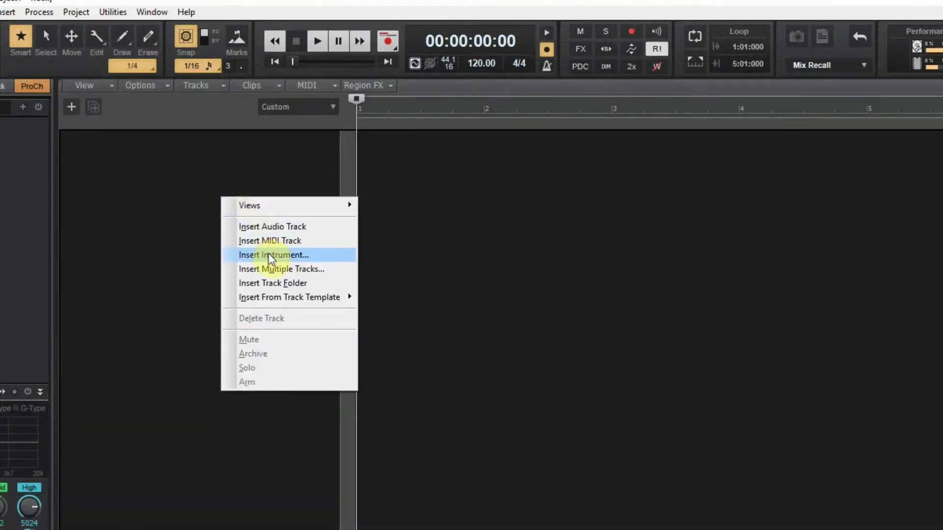
click(278, 255)
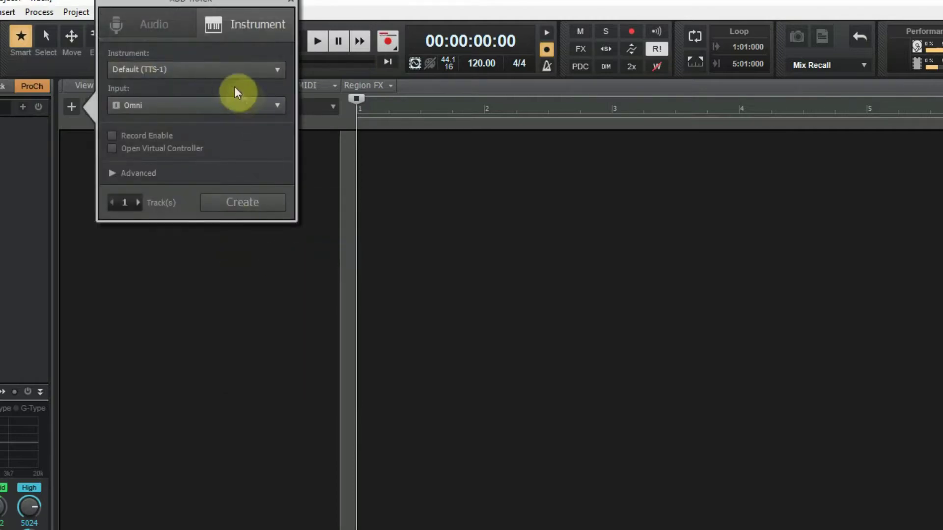
click(223, 74)
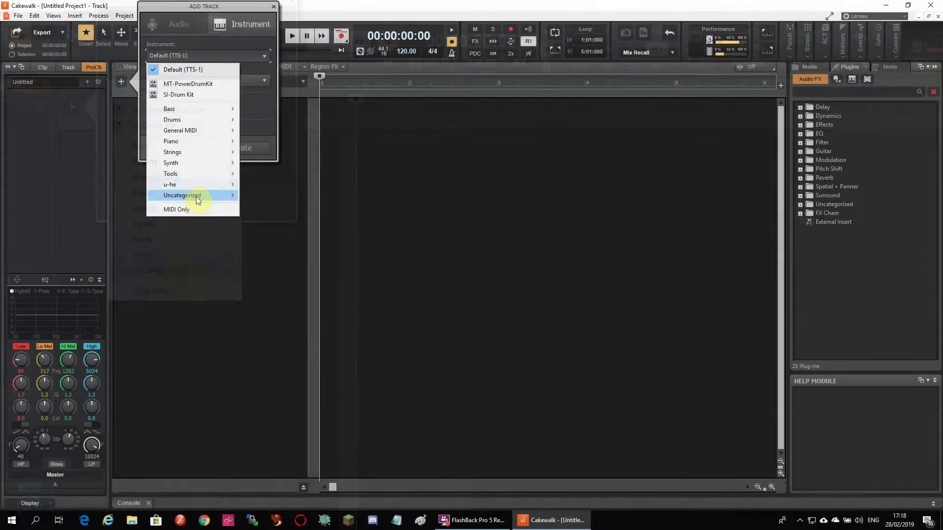
mouse_move(180, 272)
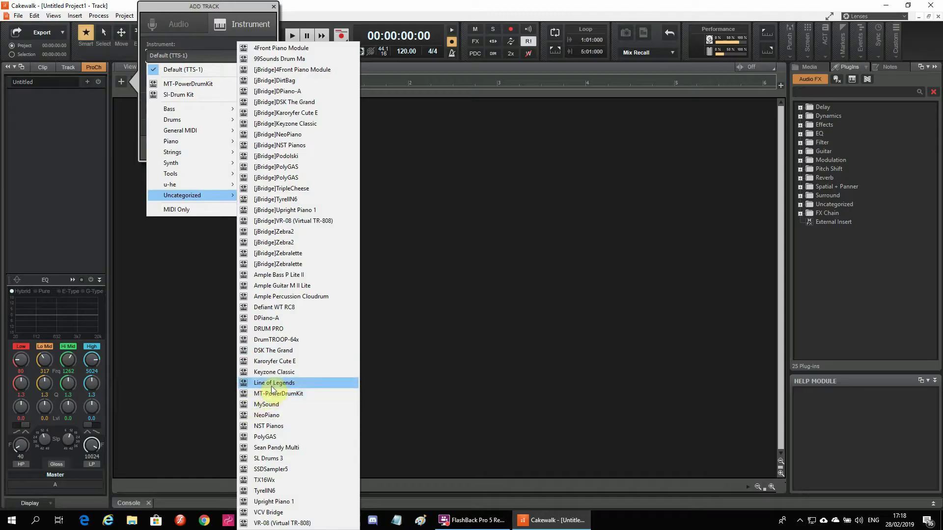
click(272, 394)
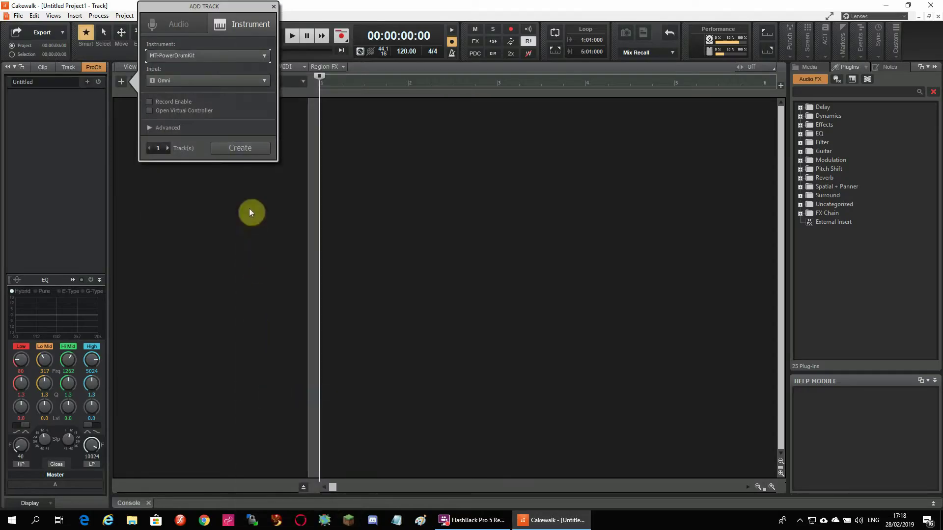
click(239, 147)
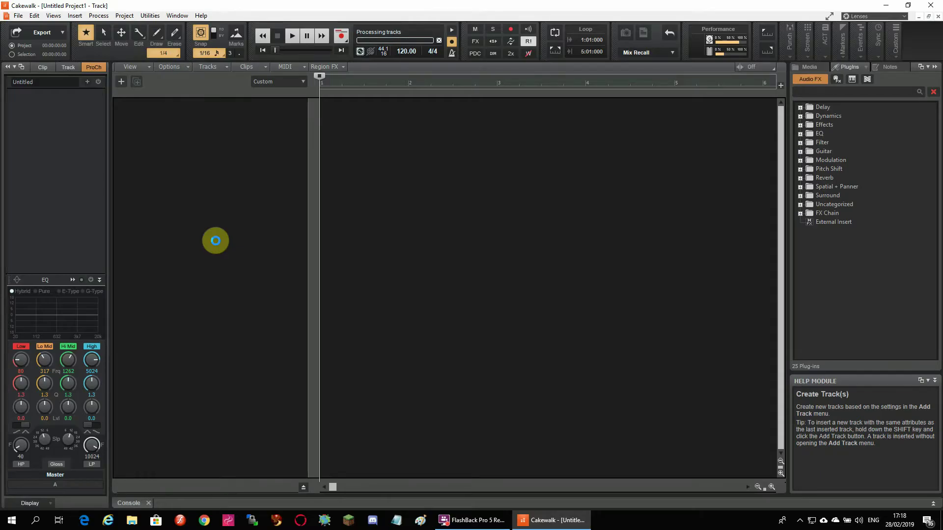
Close the MT-PowerDrumKit window, open the drum track in Piano Roll, and set loop points at 1:01
click(423, 293)
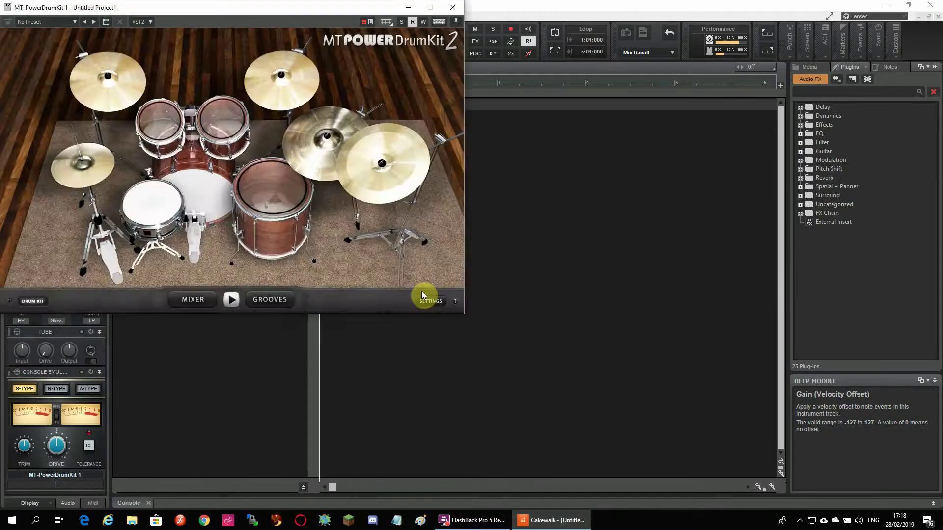
click(452, 8)
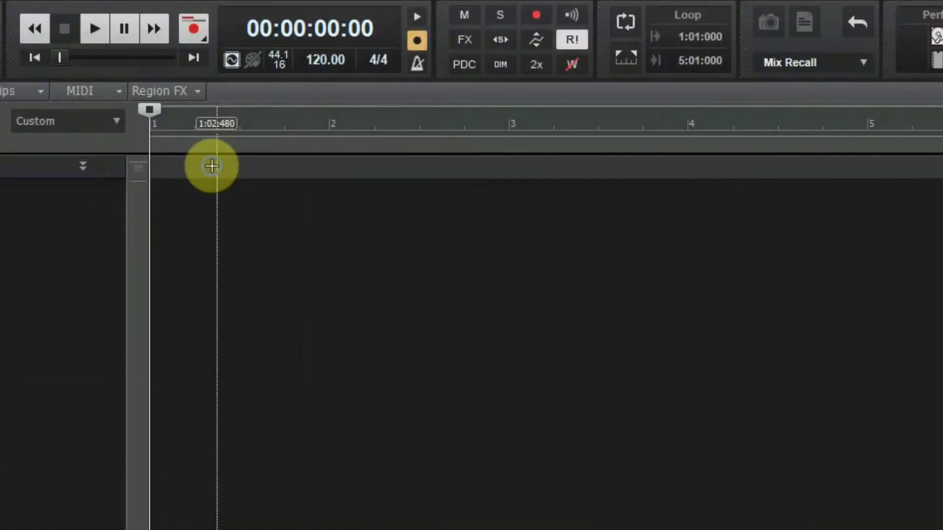
right_click(350, 104)
mouse_move(259, 193)
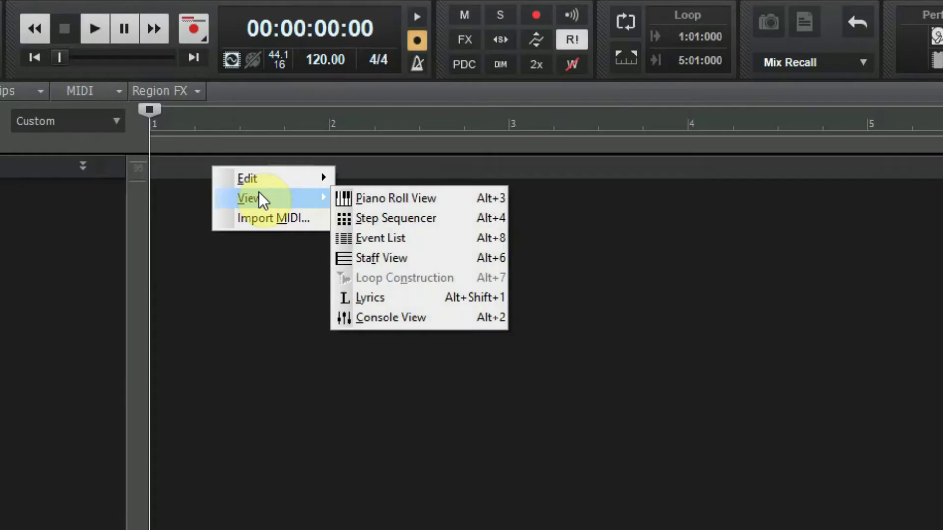
click(382, 194)
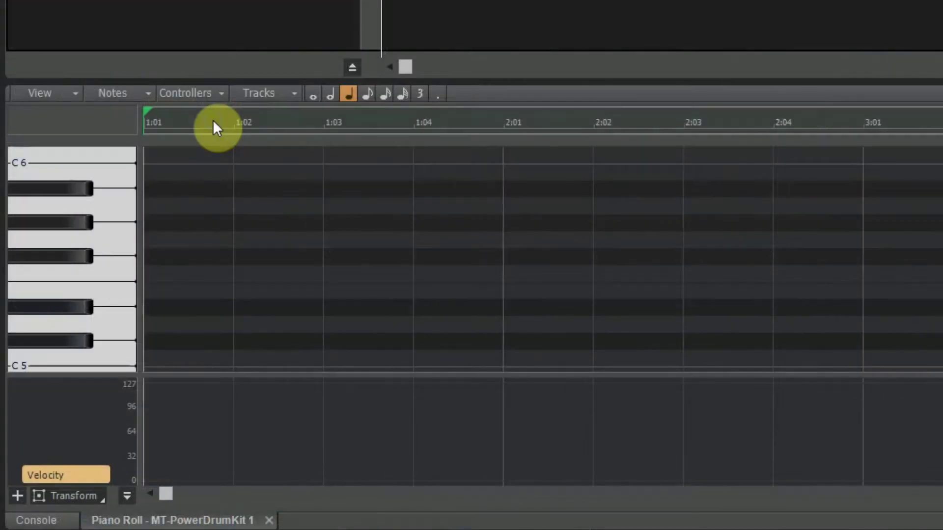
right_click(226, 281)
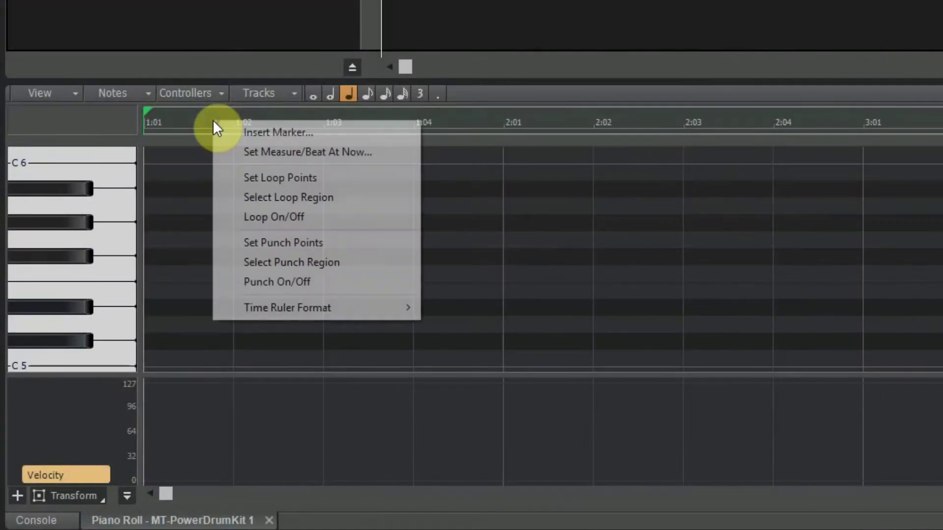
click(274, 178)
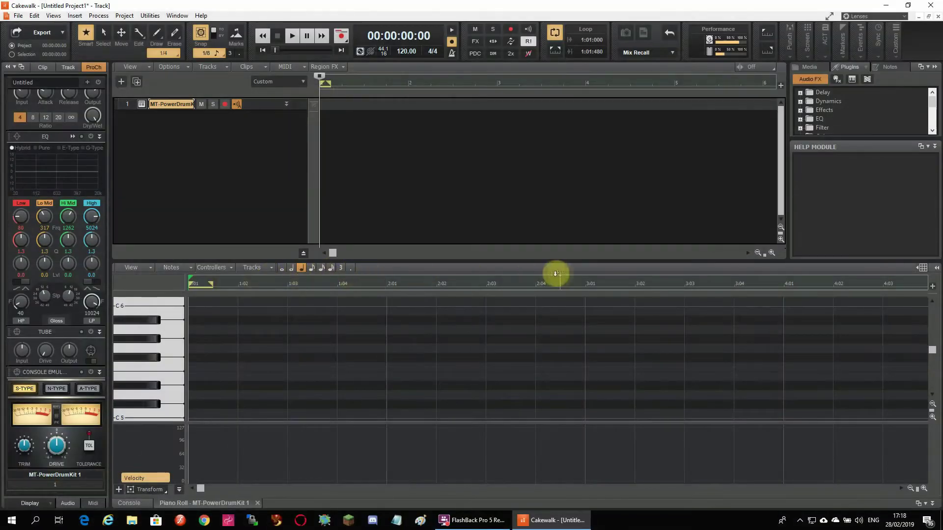
Stretch the loop end to 3:01 and start playback
drag(578, 279, 578, 280)
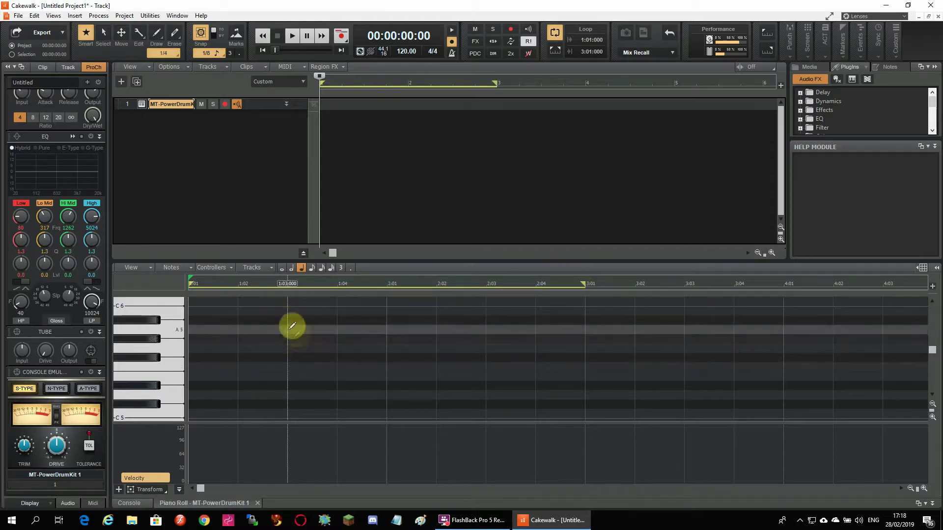
key(space)
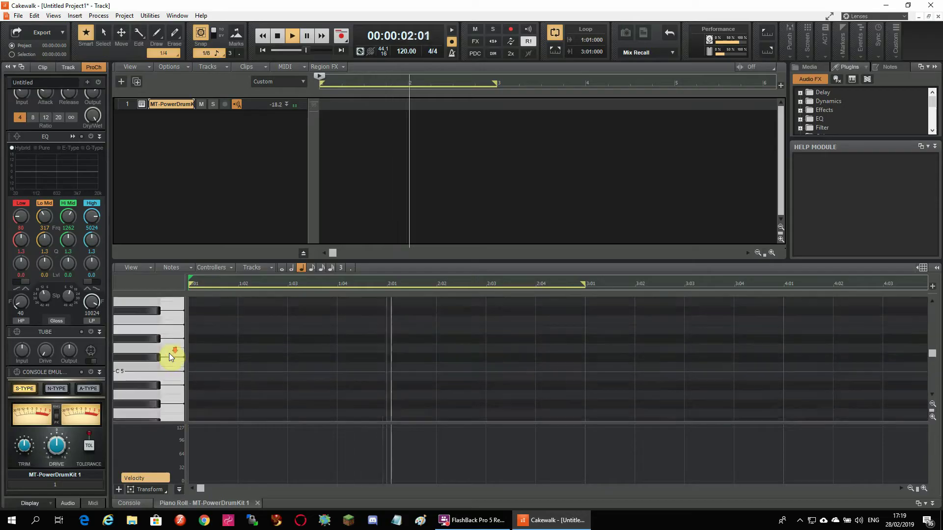
scroll(170, 356, down, 3)
scroll(201, 362, down, 4)
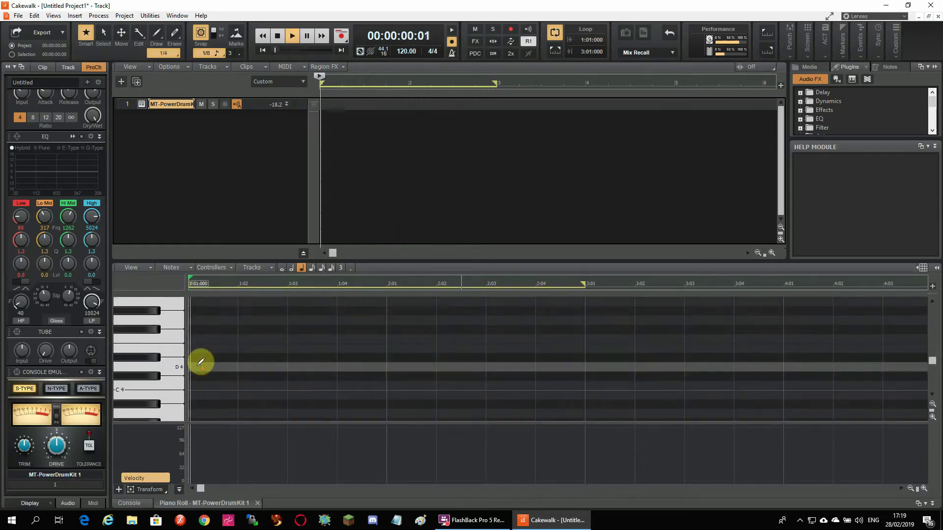
scroll(198, 362, down, 3)
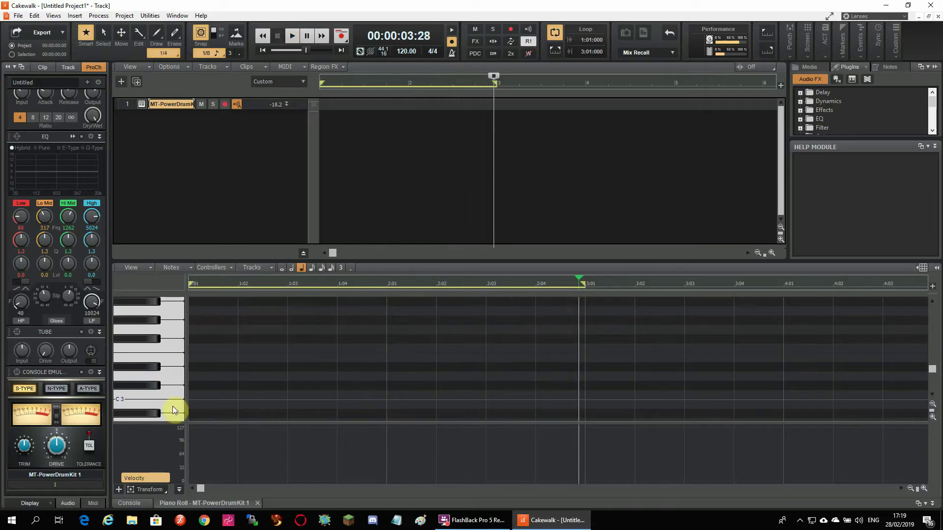
Audition the C3 and G3 drum sounds and make the piano roll pane taller
click(172, 406)
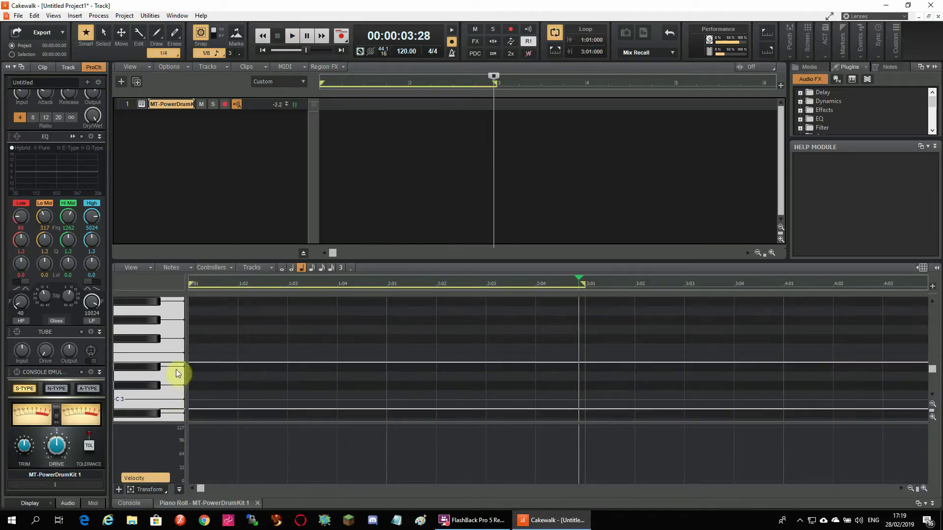
click(173, 331)
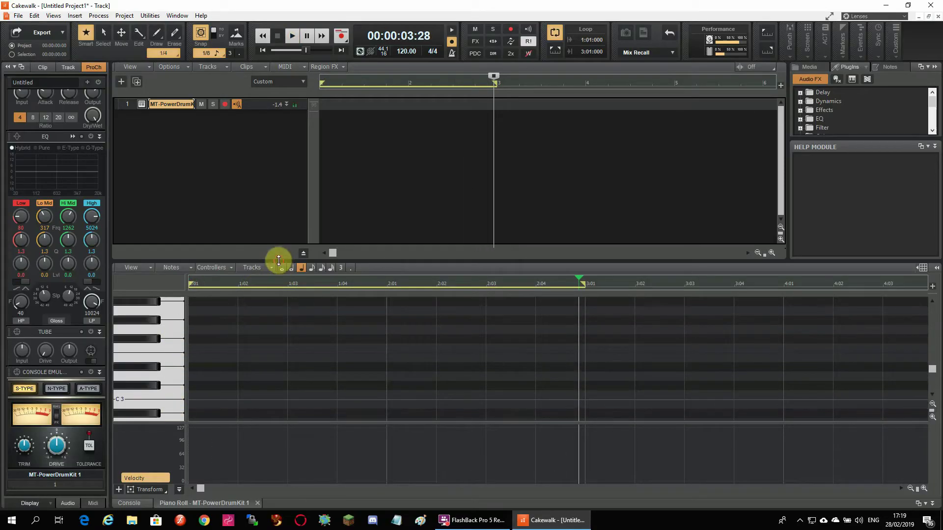
drag(278, 261, 278, 220)
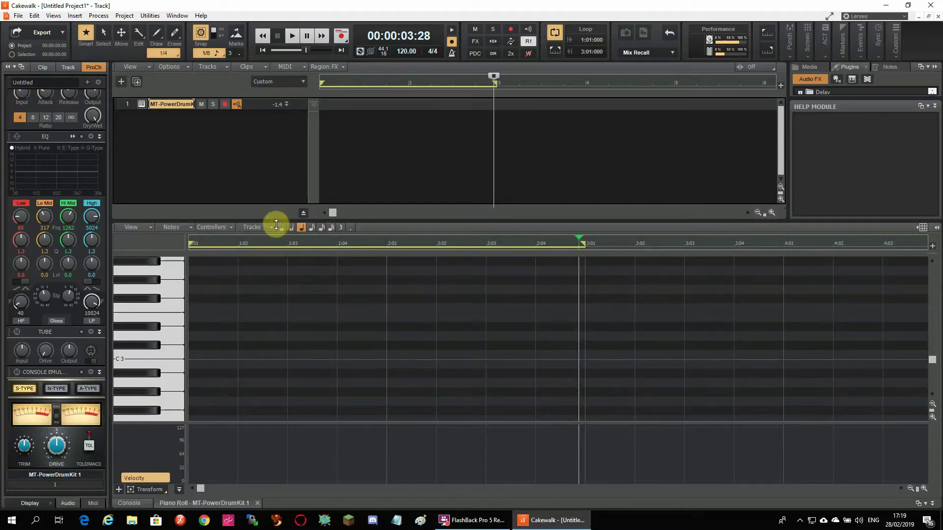
scroll(157, 362, up, 1)
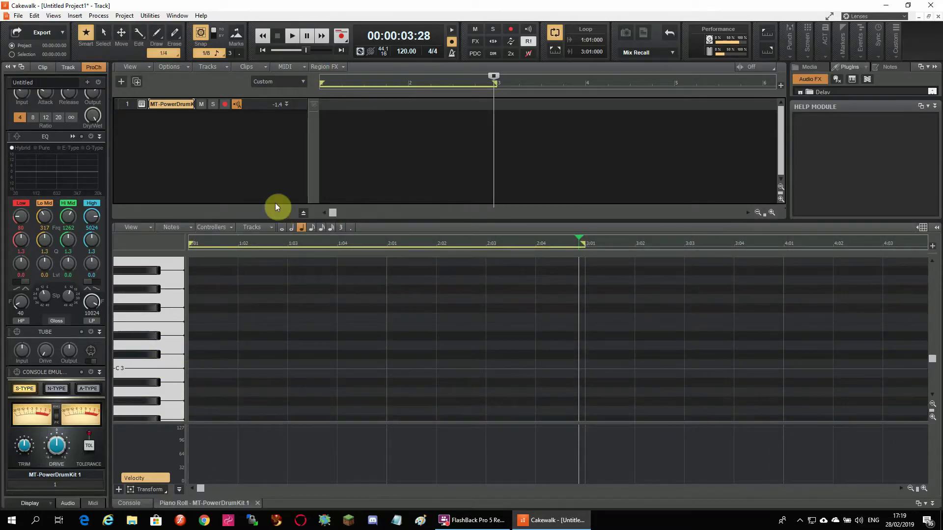
Set both the snap resolution and the drawn note duration to 1/16
click(221, 52)
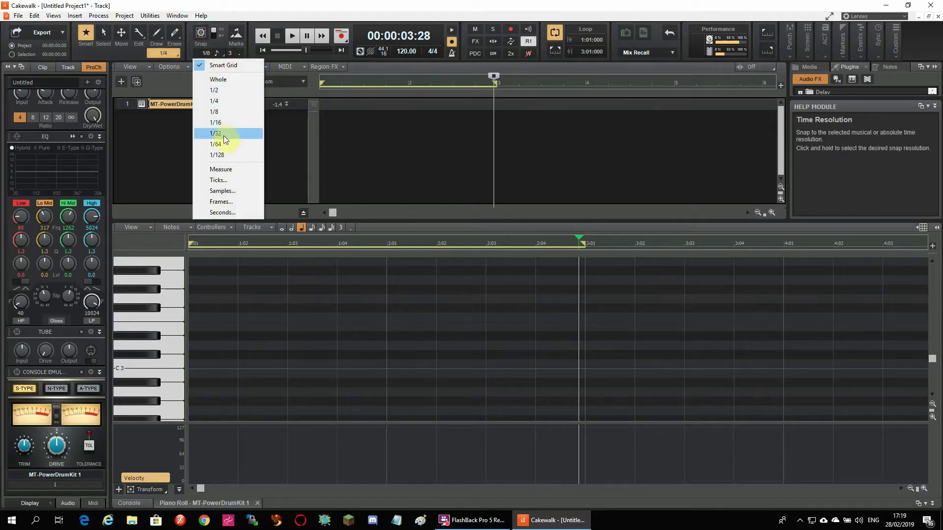
click(219, 125)
click(164, 53)
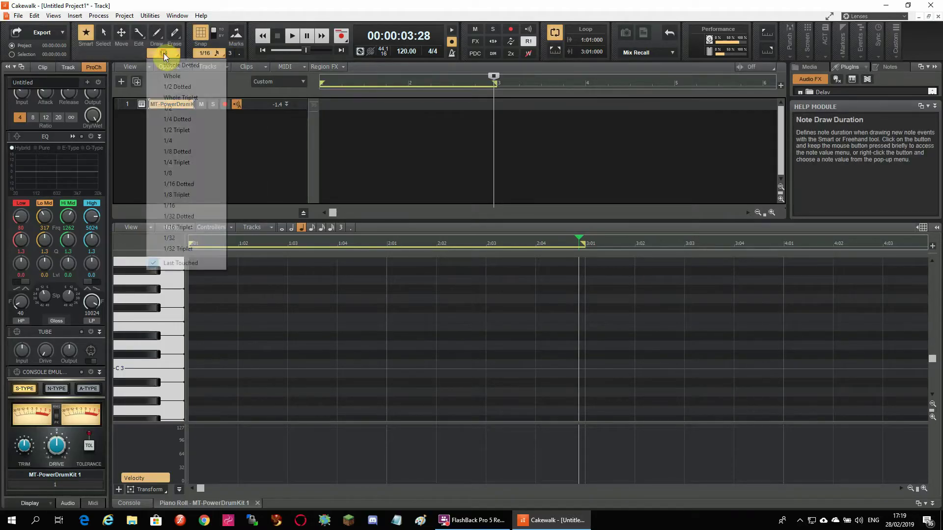
click(177, 206)
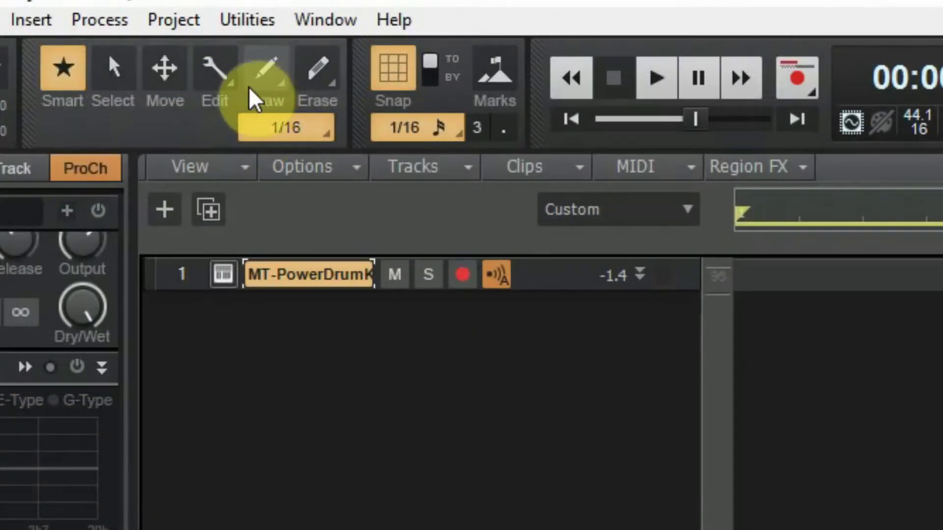
Draw C3 notes at 1:02, 1:04, 2:01, 2:02, 2:03 and 2:04, then stop playback
click(256, 88)
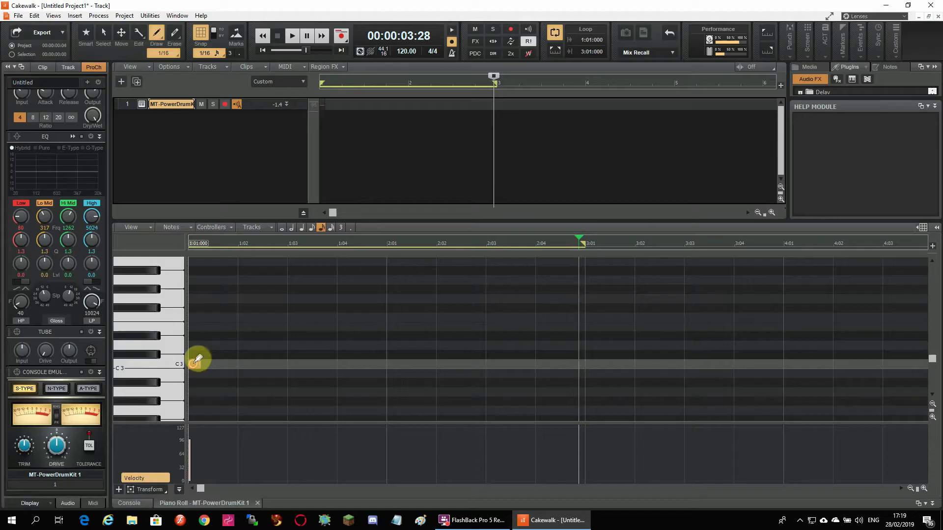
click(245, 363)
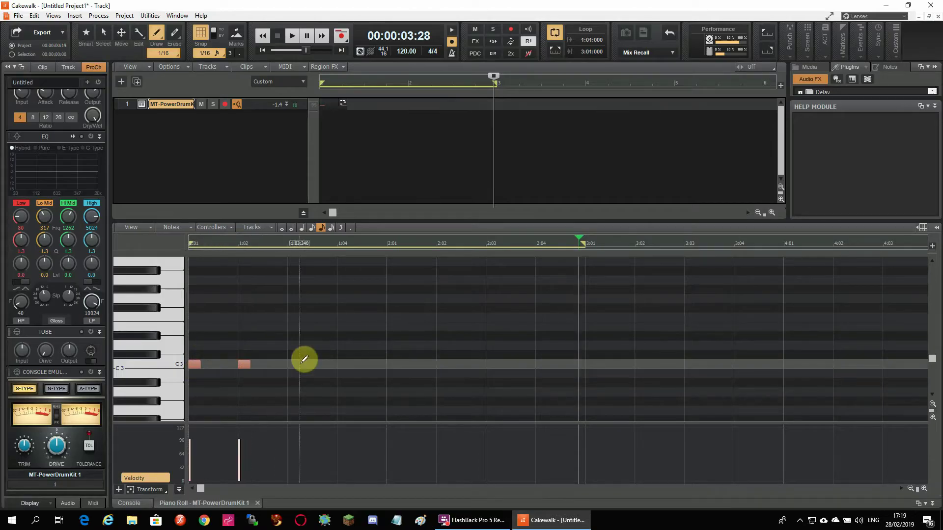
click(344, 363)
click(394, 363)
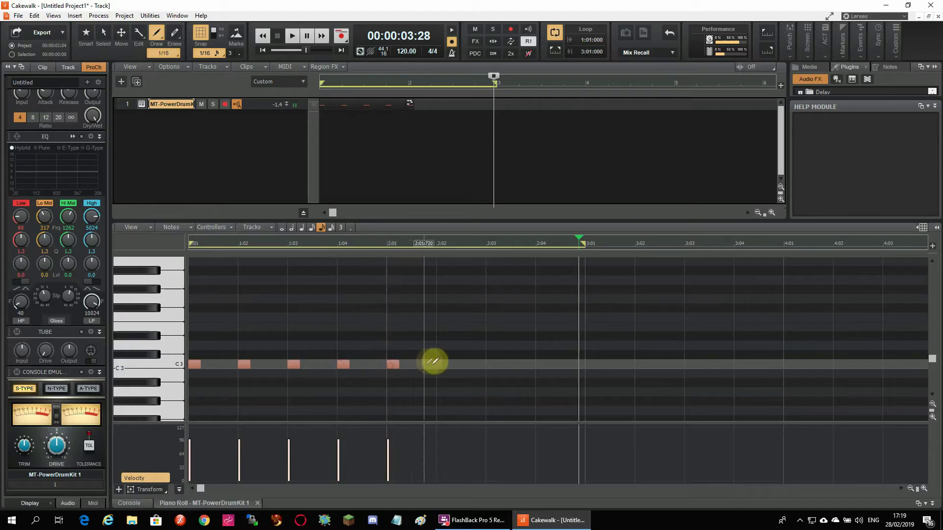
click(443, 363)
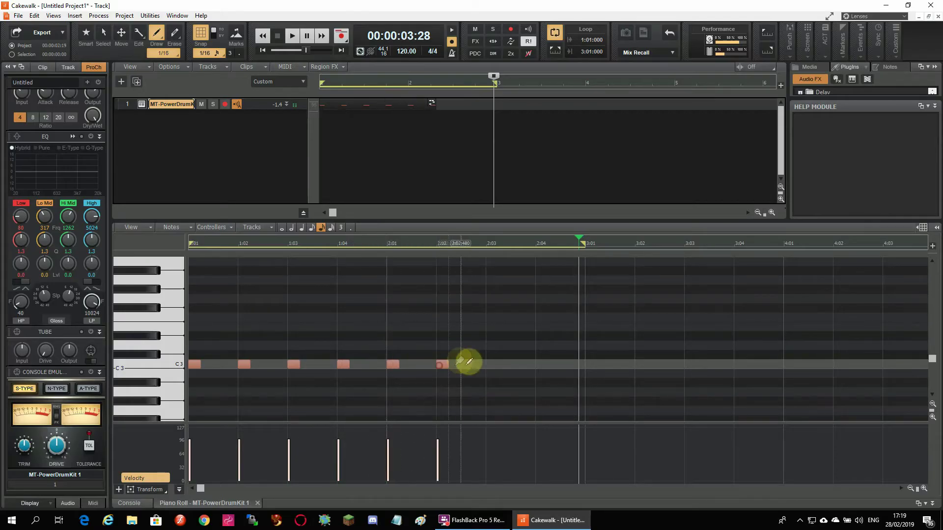
click(491, 362)
click(542, 363)
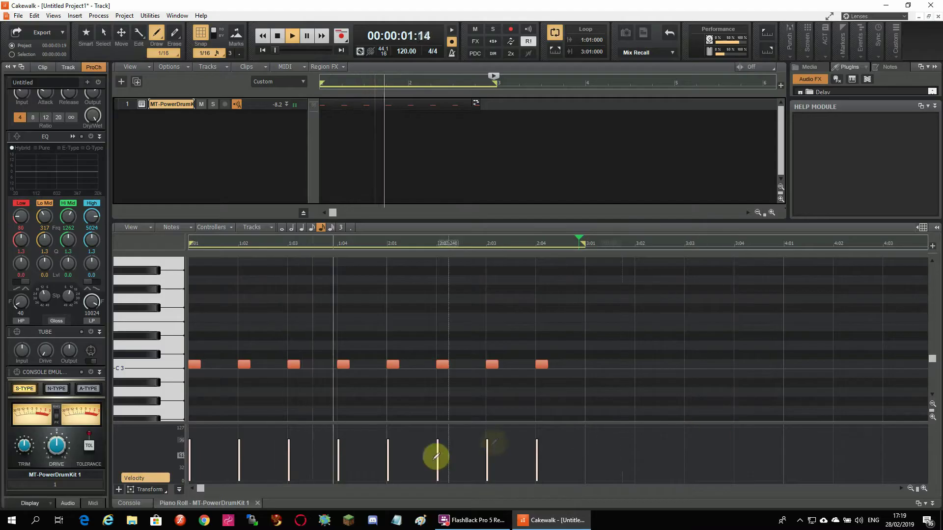
key(space)
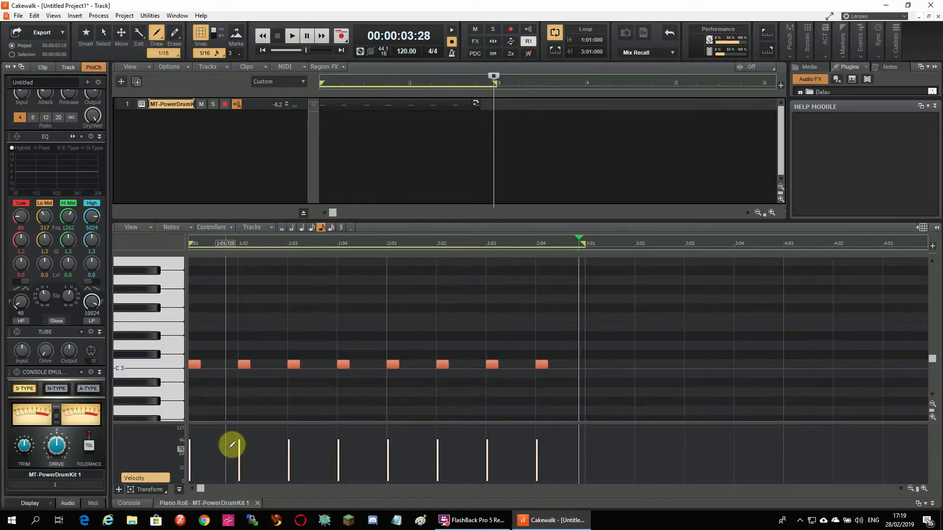
Lower the off-beat C3 velocities through 1:04, then play and stop to check them
drag(237, 446, 266, 444)
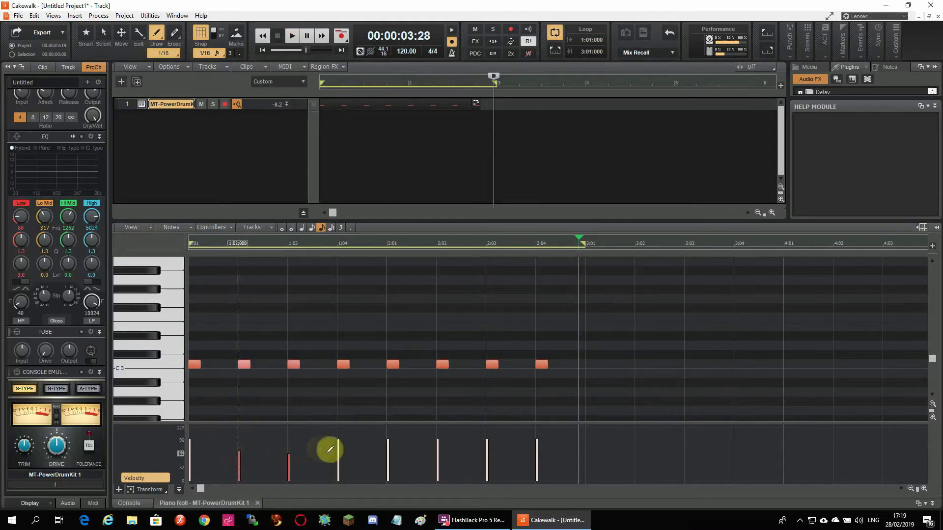
drag(345, 452, 353, 452)
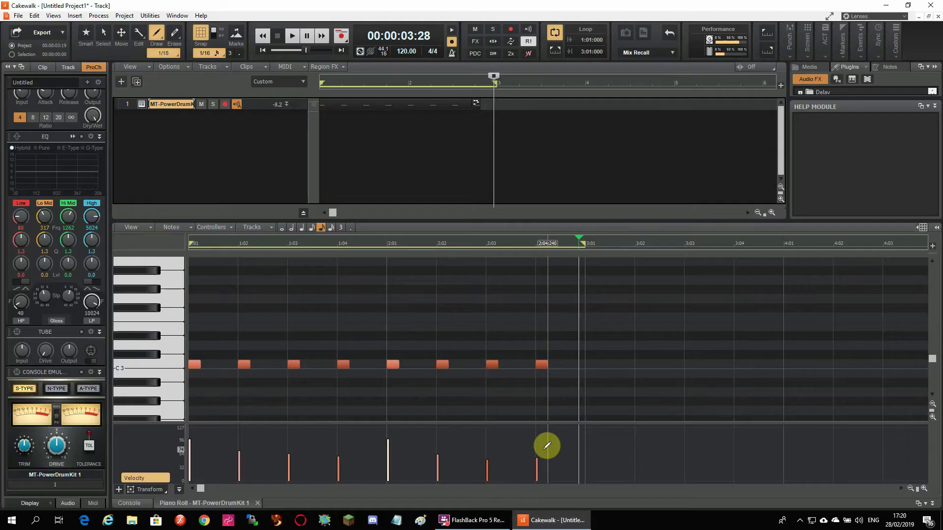
key(space)
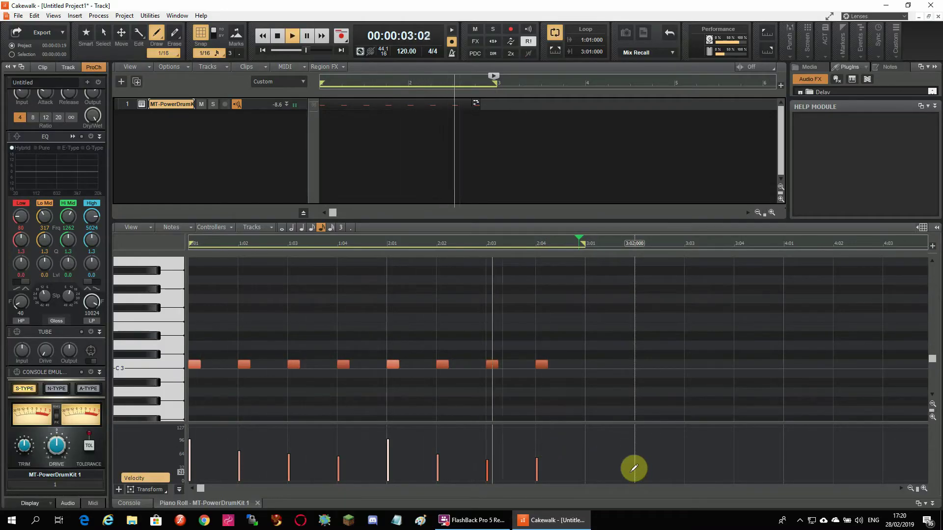
key(space)
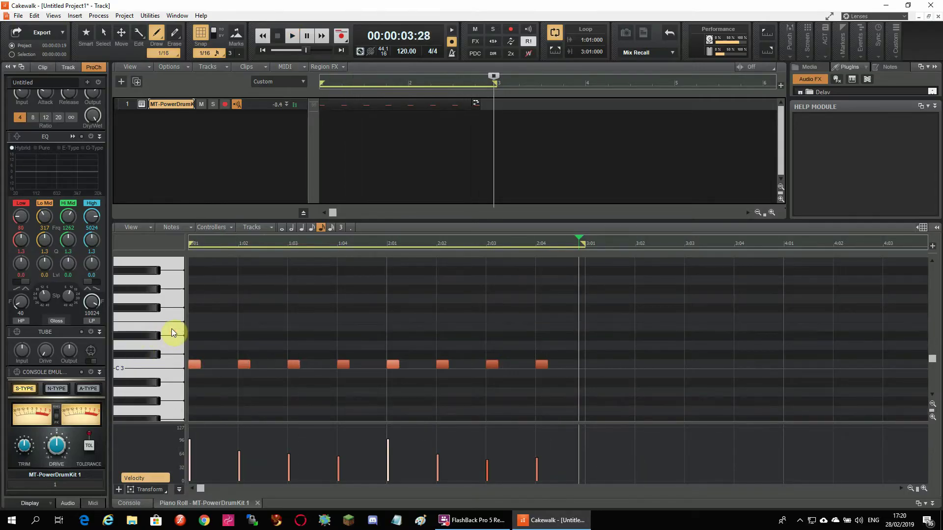
Draw E3 notes at beats 1:02, 2:02 and 2:04
click(244, 326)
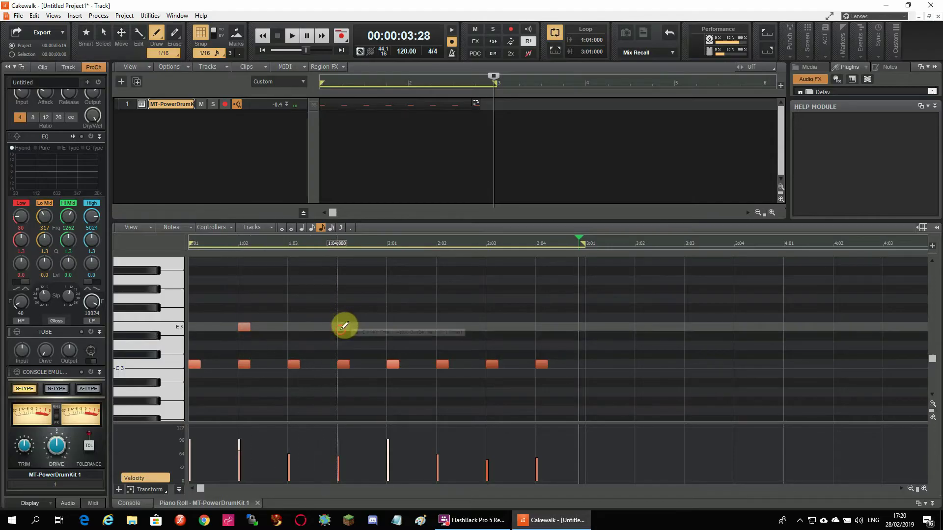
click(442, 325)
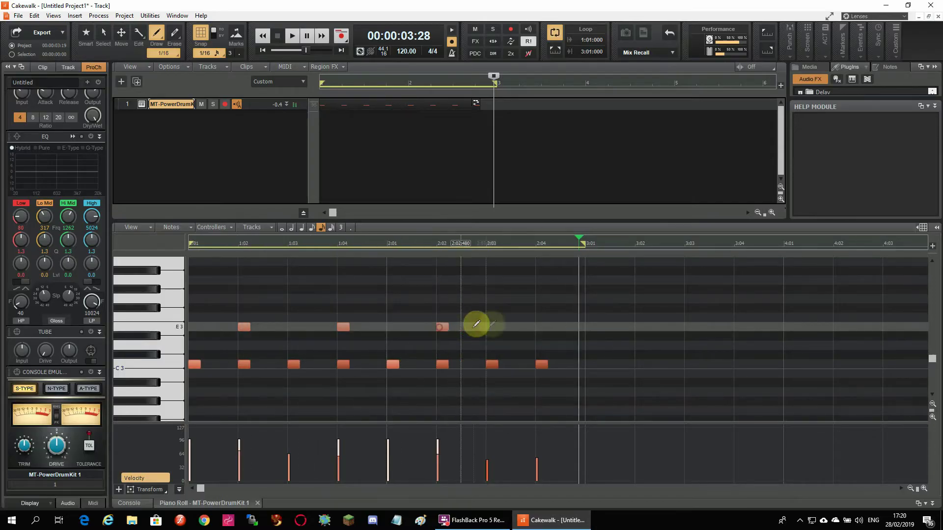
click(541, 325)
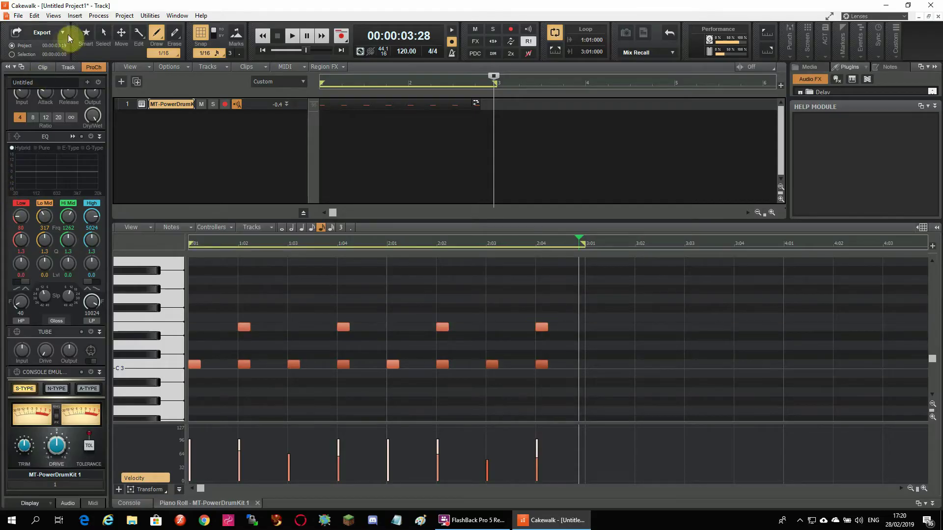
Select the four E3 backbeat notes, return to the Draw tool, and play the beat
click(104, 33)
mouse_move(223, 317)
mouse_down()
mouse_move(458, 352)
mouse_move(559, 340)
mouse_up()
key(F9)
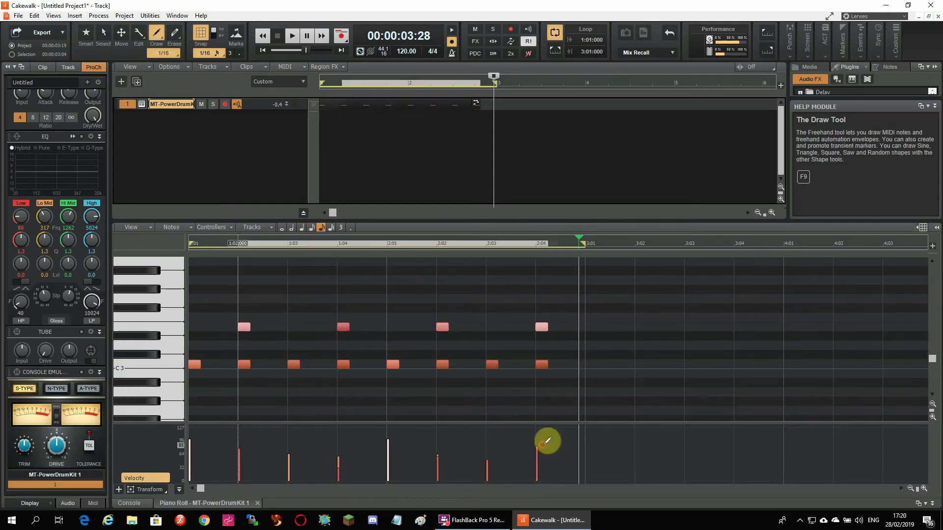
key(space)
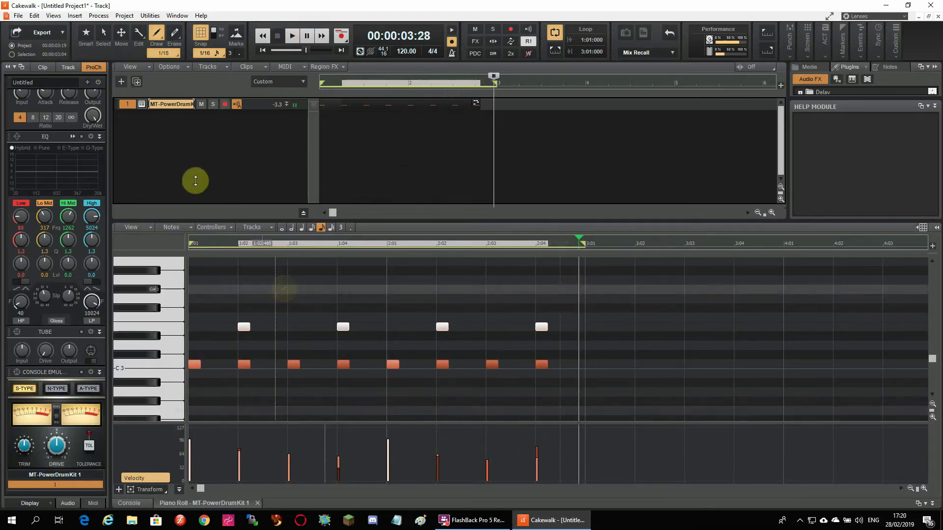
Paint a continuous run of F#3 sixteenth notes from 1:01 to 3:01
click(103, 35)
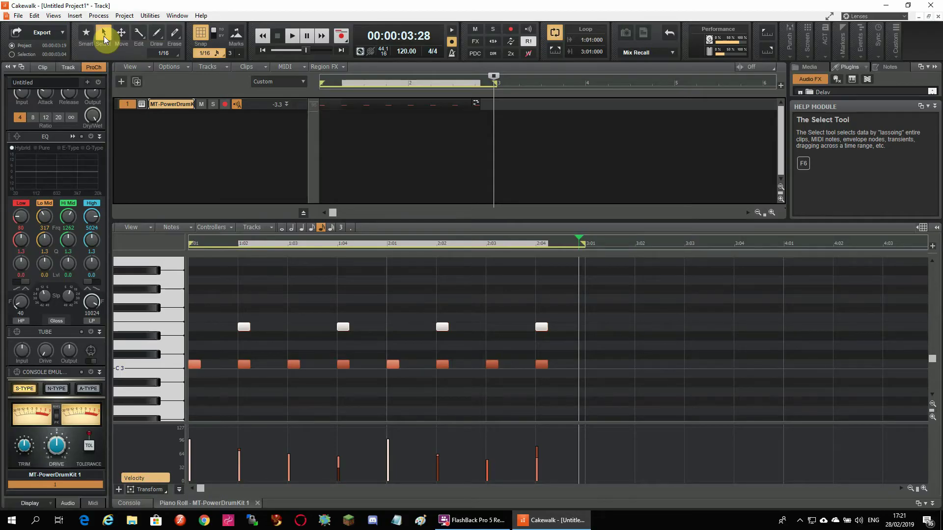
click(156, 35)
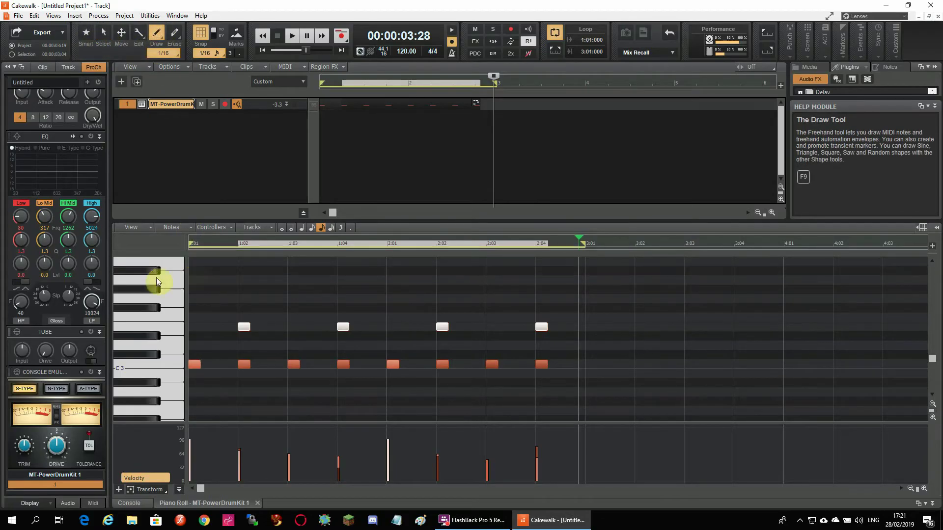
drag(192, 308, 584, 306)
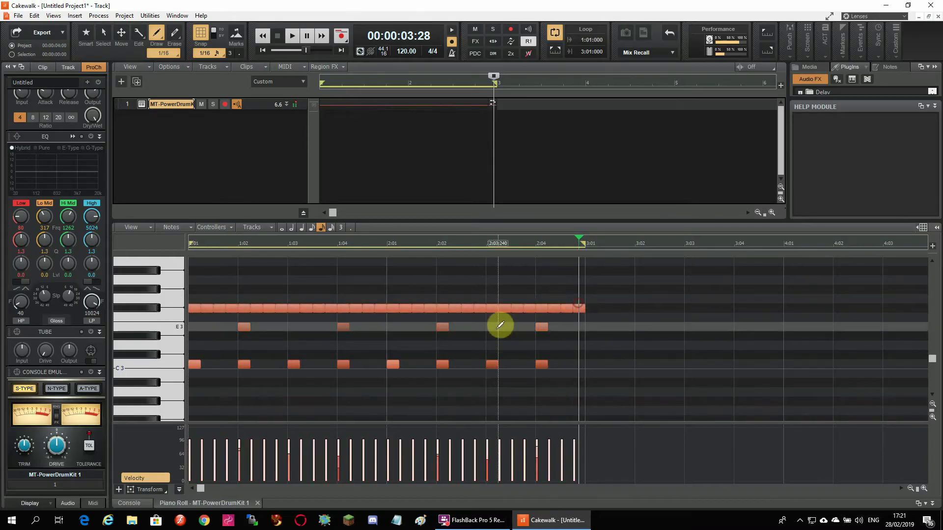
Marquee-select all the F#3 hi-hat notes
click(103, 36)
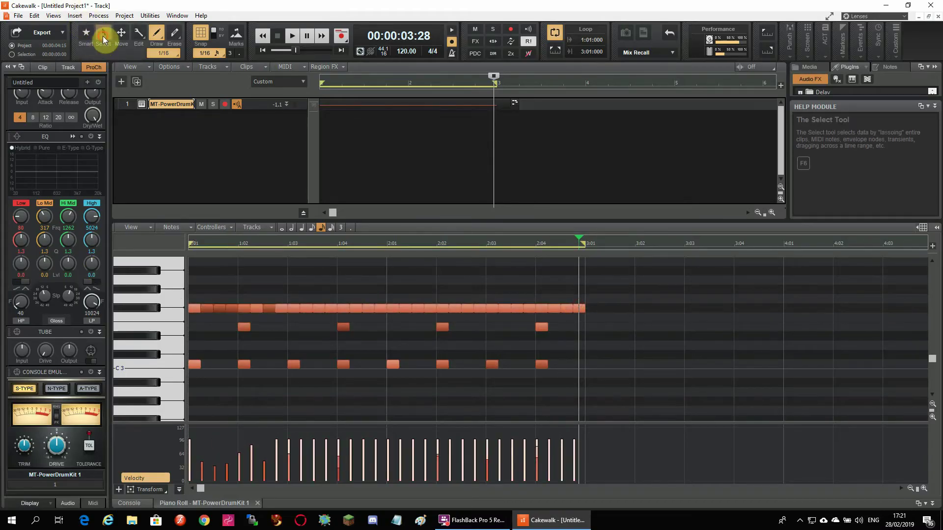
drag(592, 318, 512, 300)
drag(446, 297, 187, 296)
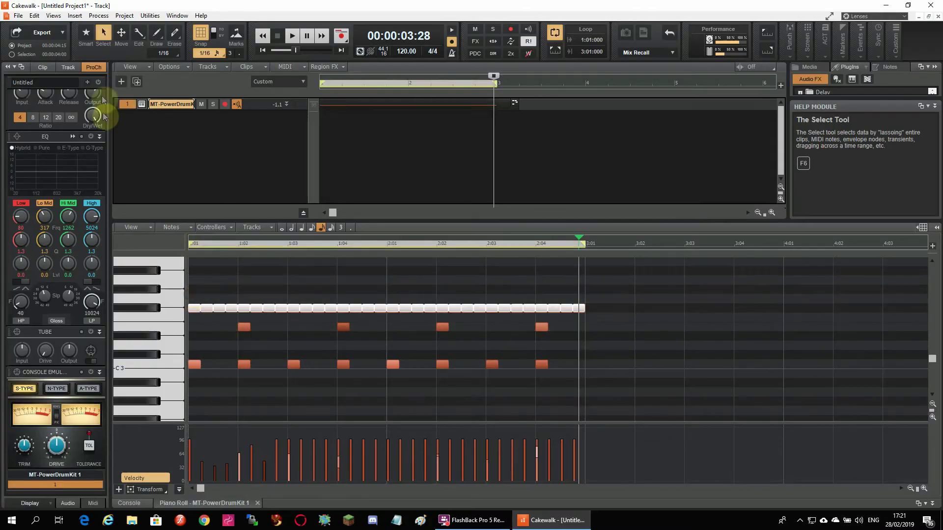
Redraw the F#3 velocities at varying heights, reshaping more of them during playback
click(156, 35)
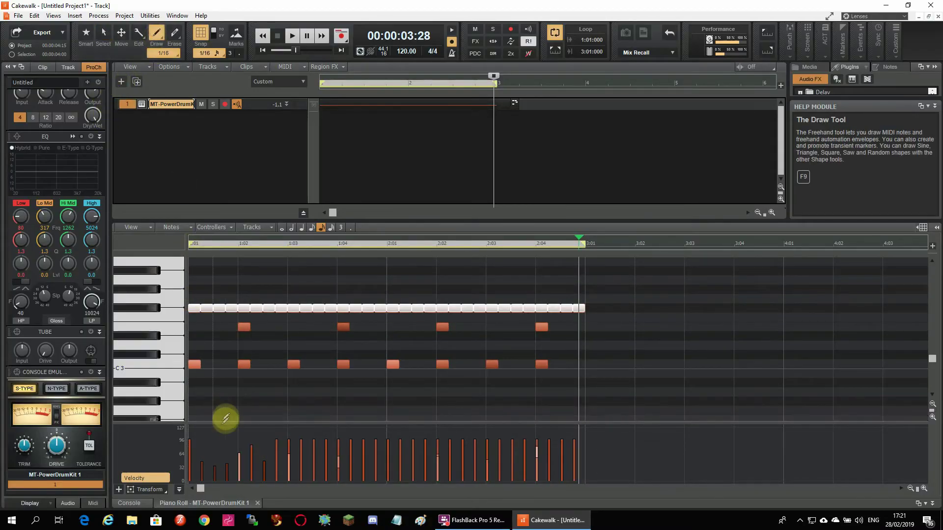
drag(213, 448, 635, 448)
key(space)
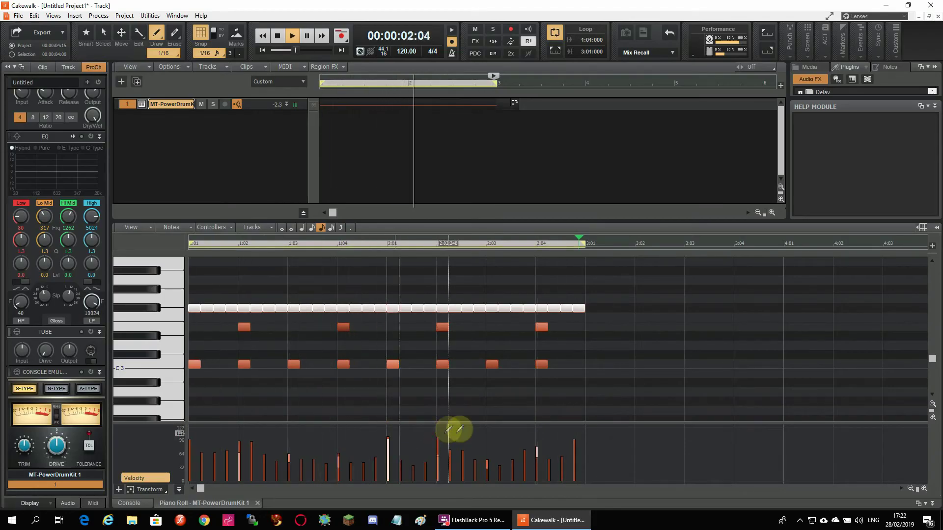
drag(448, 429, 610, 433)
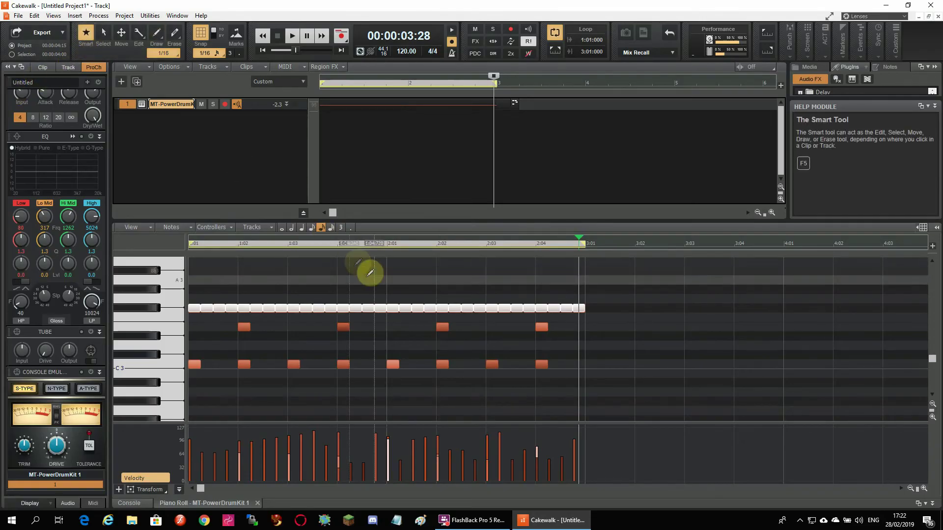
Redraw the F#3 notes around 2:01–2:02 and nudge the note near 2:02 slightly earlier
click(405, 309)
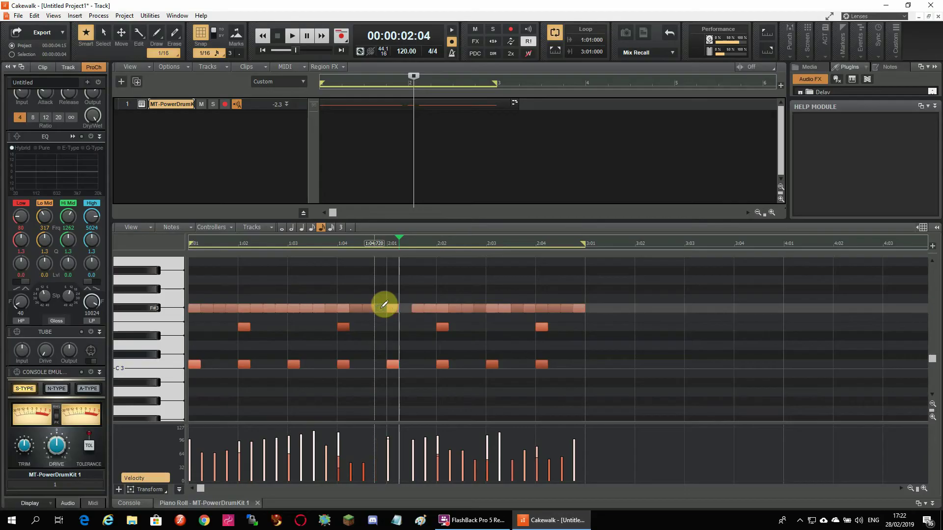
click(396, 310)
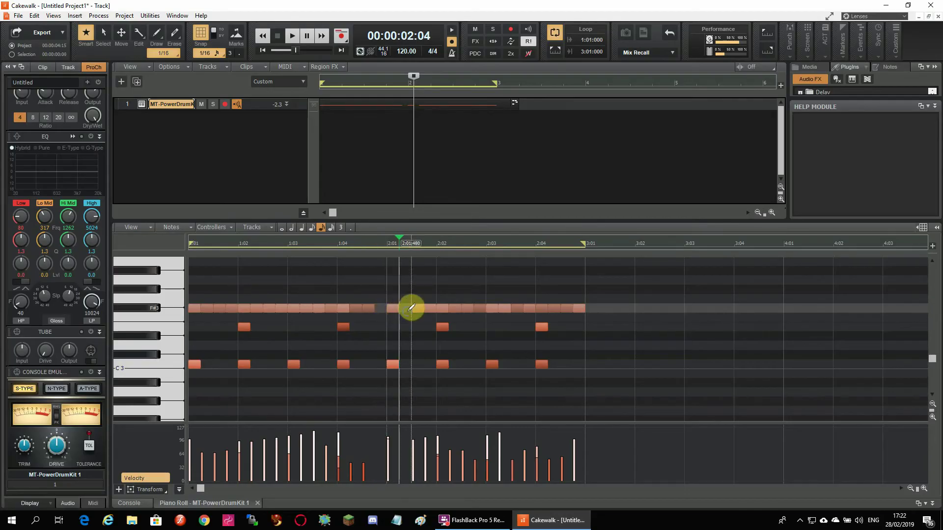
drag(411, 308, 448, 305)
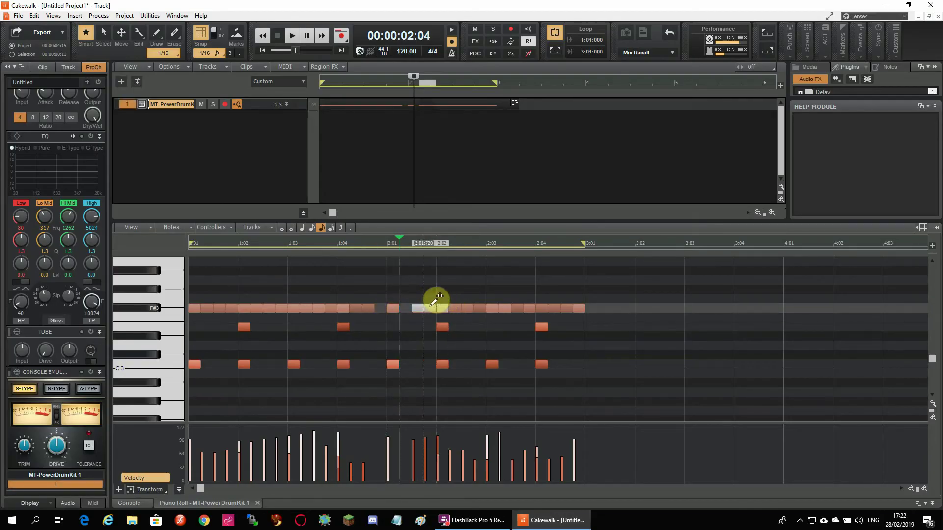
click(450, 307)
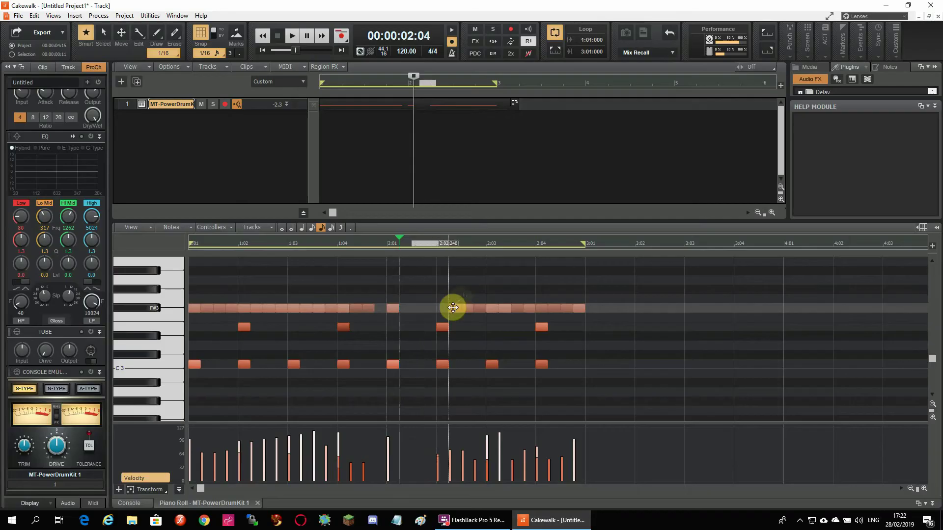
click(453, 308)
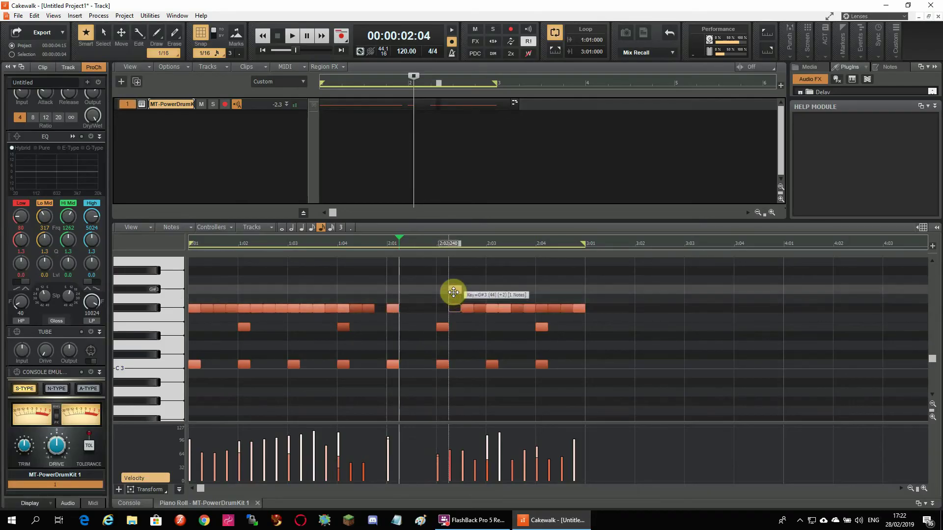
drag(452, 308, 441, 309)
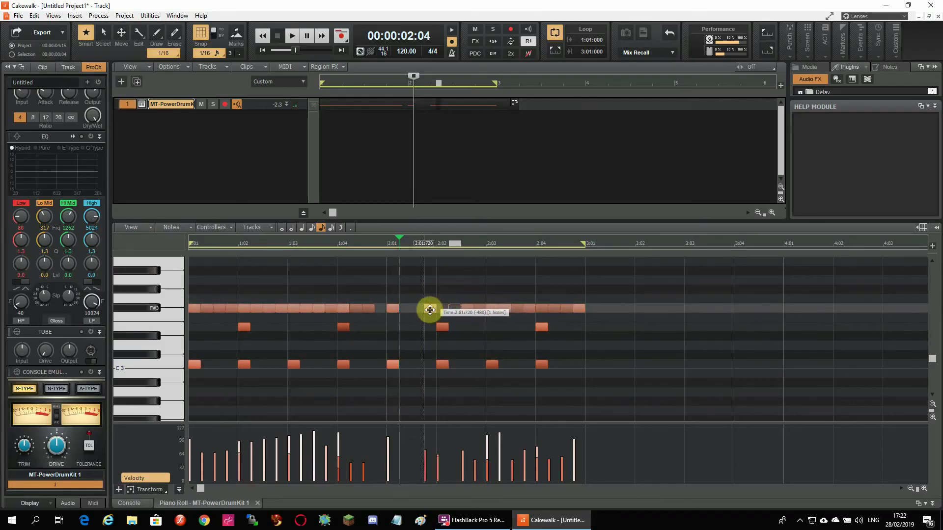